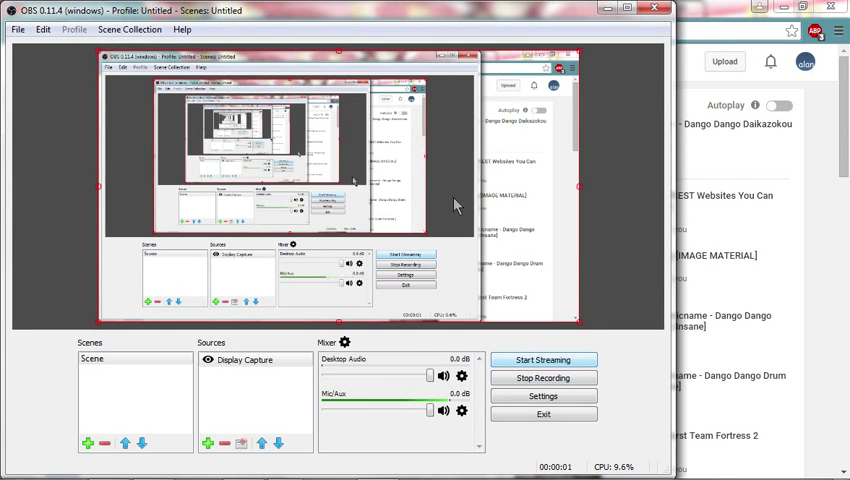
# Step: Minimize OBS Studio and bring the YouTube video page in Chrome to the front
pyautogui.click(613, 10)
pyautogui.click(12, 248)
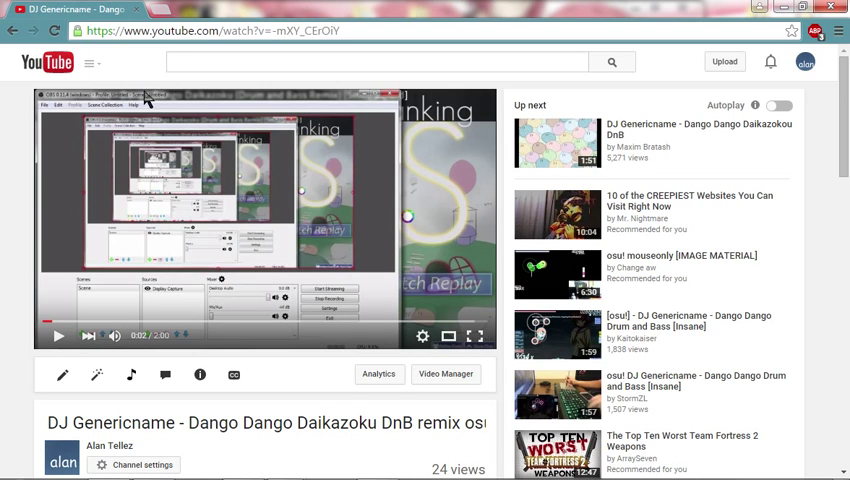
# Step: Search 'how to hack' in a new tab and open the wikiHow guide
pyautogui.click(140, 10)
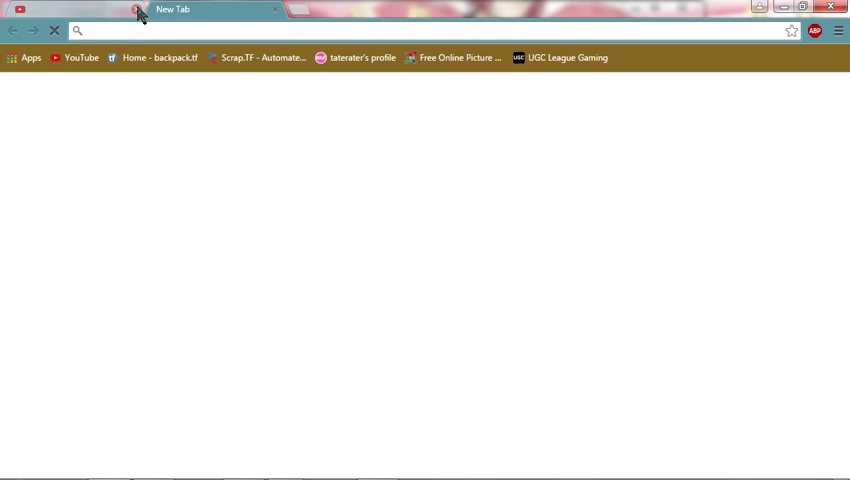
pyautogui.write('ho')
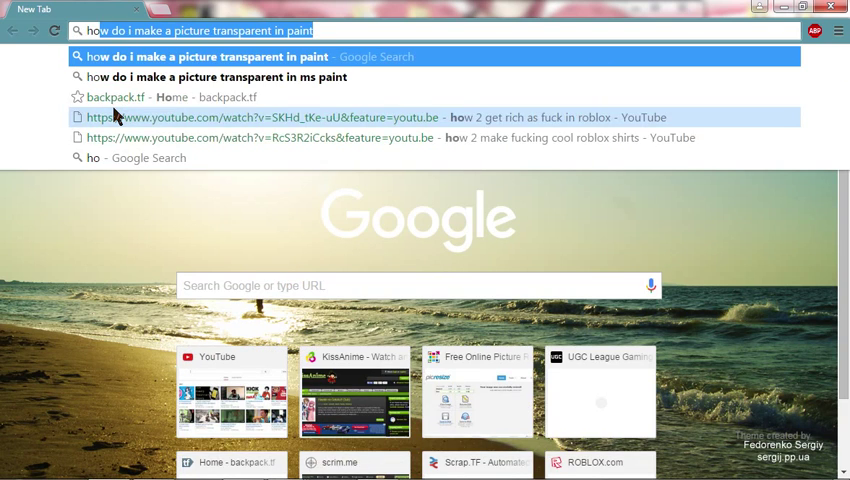
pyautogui.write('w to hac')
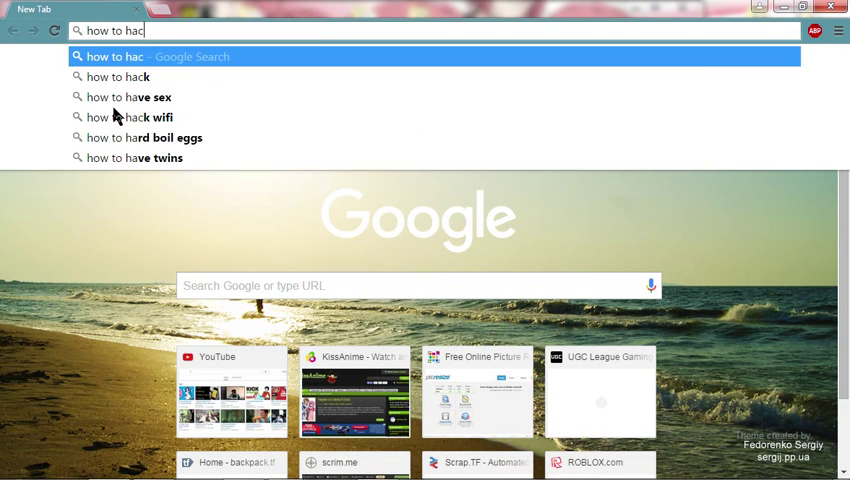
pyautogui.write('k')
pyautogui.press('Return')
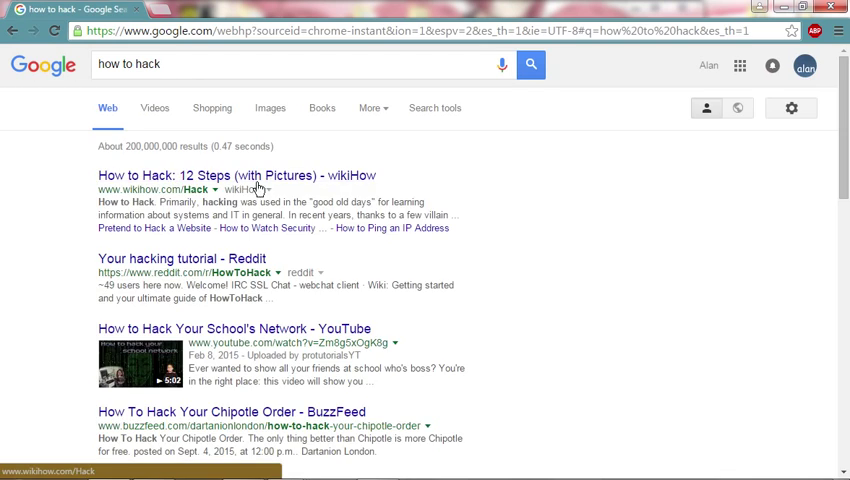
pyautogui.click(258, 185)
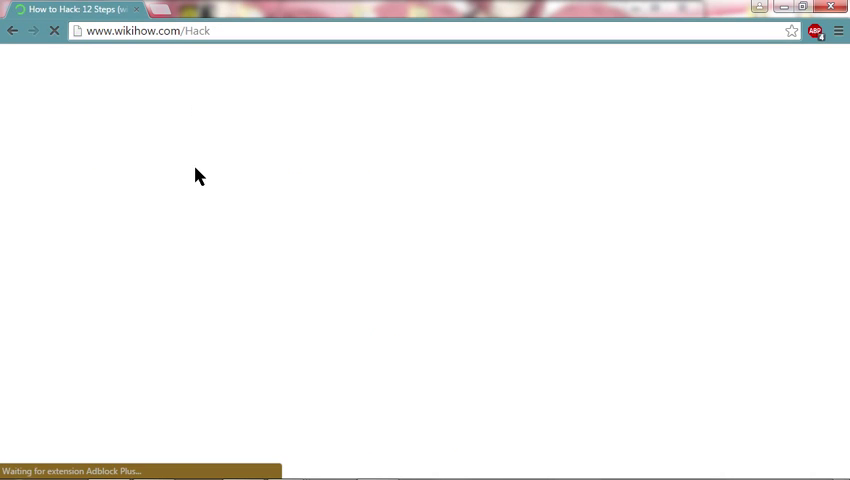
pyautogui.scroll(-3, 155, 165)
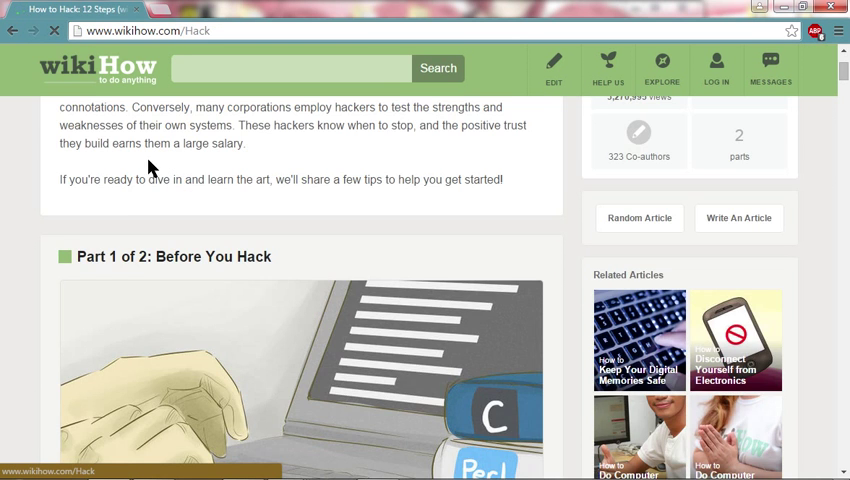
pyautogui.scroll(-3, 155, 165)
pyautogui.scroll(1, 140, 170)
pyautogui.scroll(-2, 123, 175)
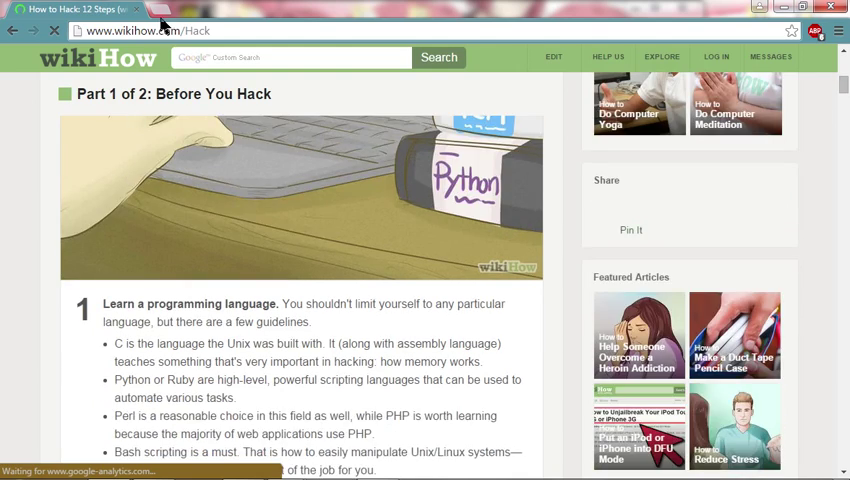
# Step: Search 'ddos talk' in another new tab and open the Vice ethical hackers article
pyautogui.hotkey('ctrl', 't')
pyautogui.write('ddos talk,')
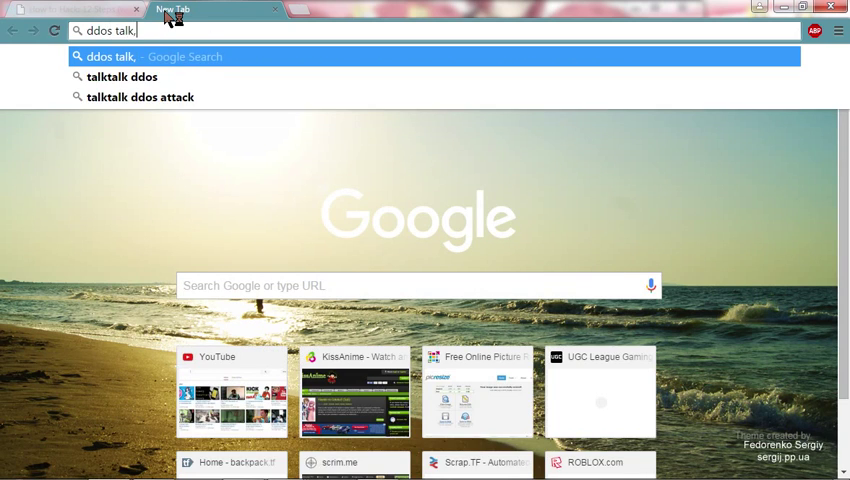
pyautogui.press('Return')
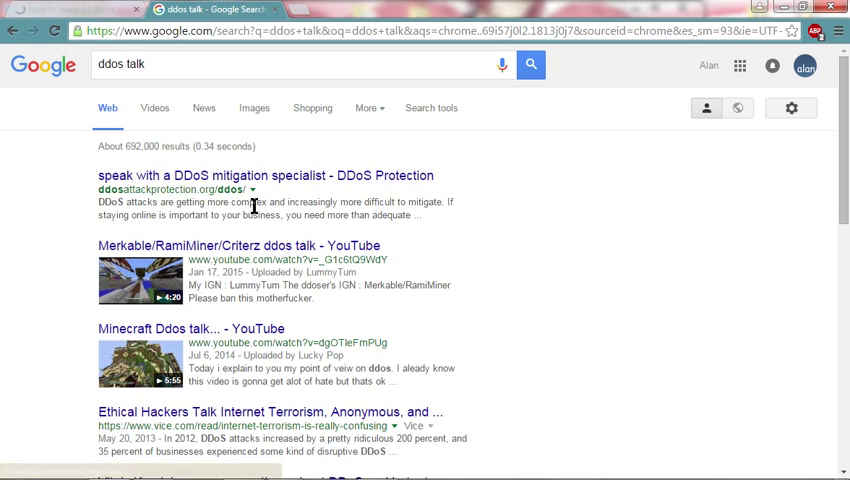
pyautogui.scroll(-1, 248, 214)
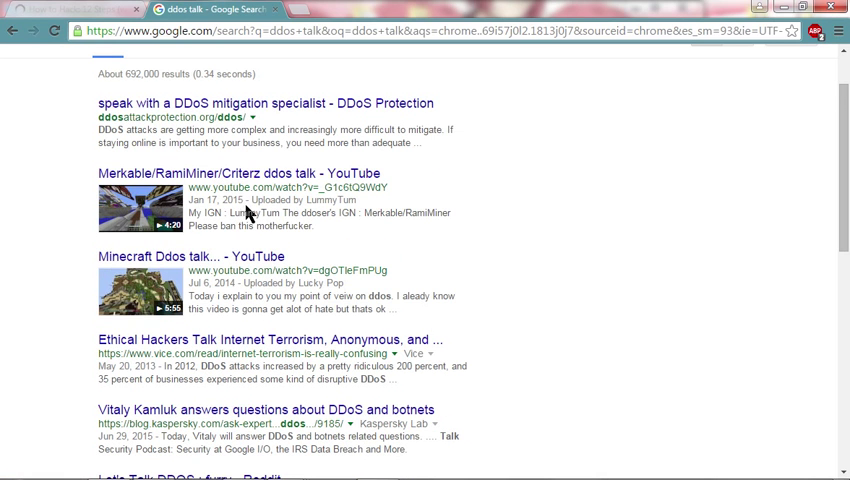
pyautogui.click(171, 345)
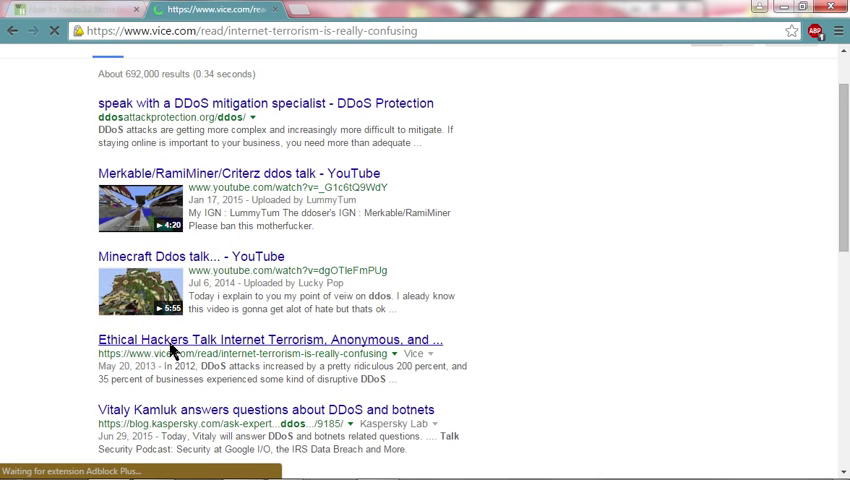
pyautogui.scroll(-3, 165, 350)
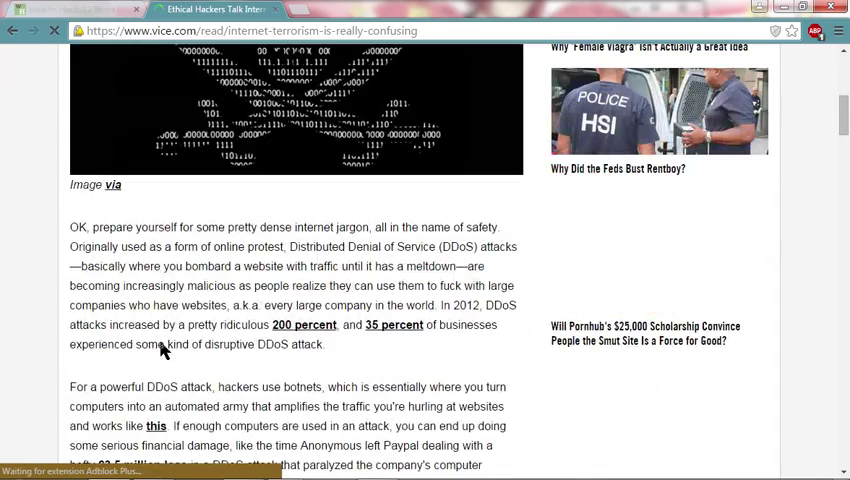
pyautogui.scroll(-4, 163, 348)
pyautogui.scroll(-4, 150, 348)
pyautogui.scroll(-4, 146, 348)
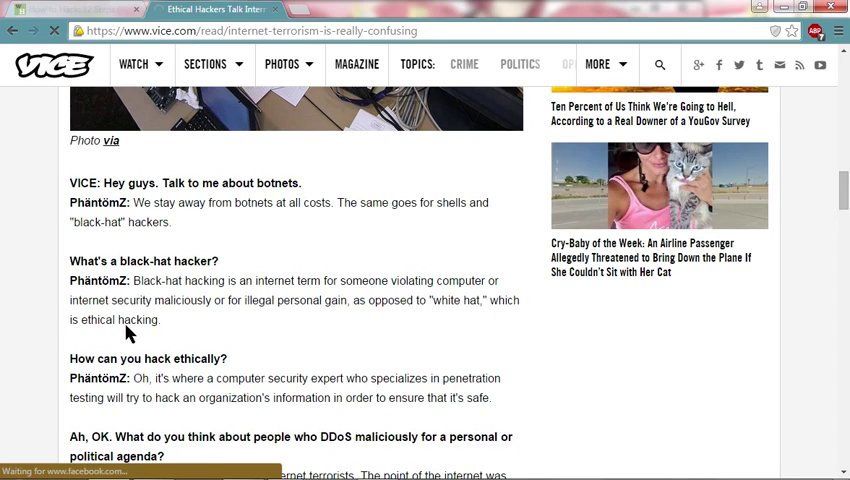
pyautogui.scroll(-2, 110, 330)
pyautogui.scroll(-2, 90, 320)
pyautogui.scroll(-2, 66, 315)
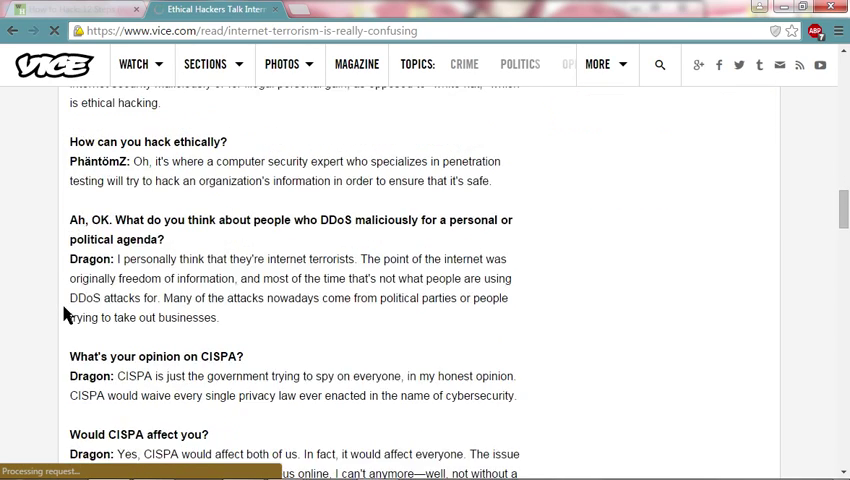
pyautogui.scroll(-4, 66, 315)
pyautogui.scroll(-4, 40, 308)
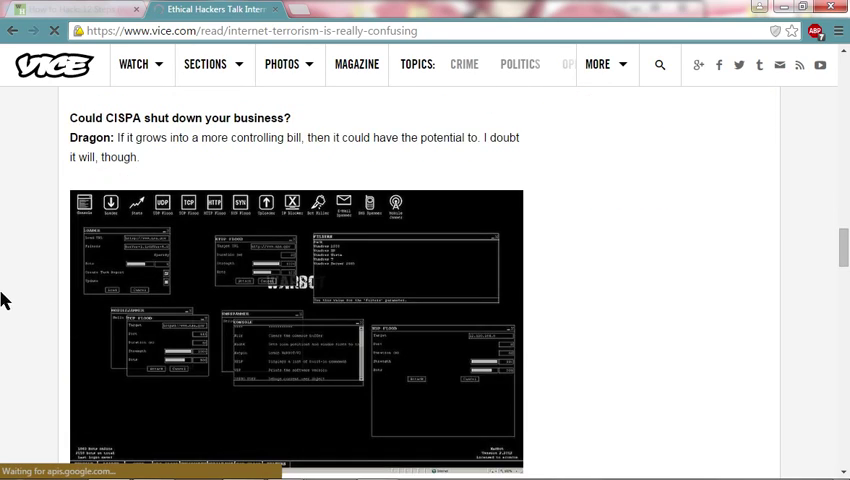
pyautogui.scroll(-5, 40, 330)
# Step: Read down the Vice interview to the 'Are DDoS attacks becoming a threat?' section
pyautogui.press('super')
pyautogui.press('super')
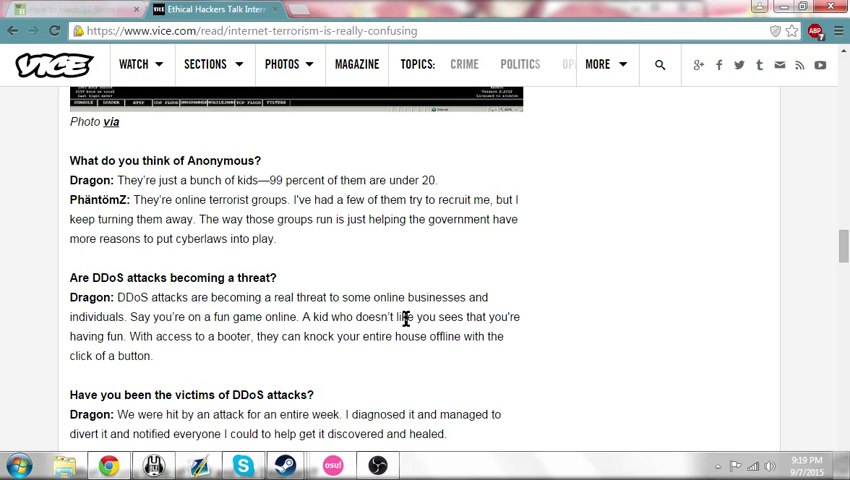
pyautogui.click(12, 30)
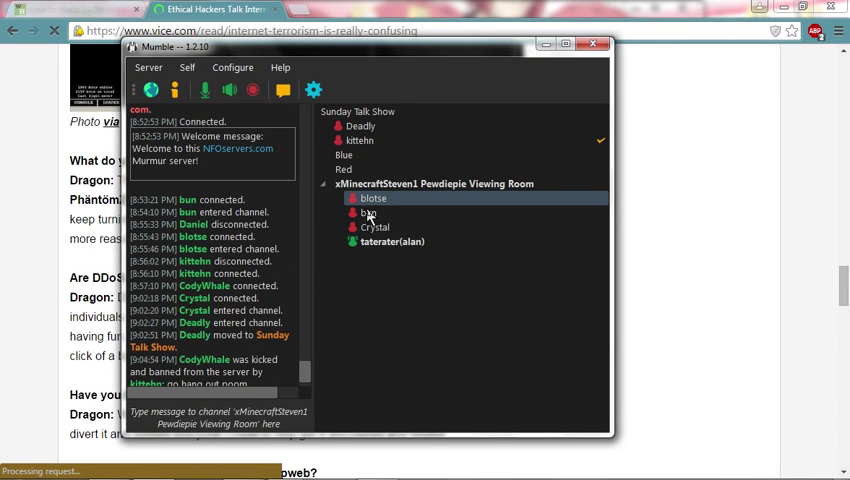
pyautogui.rightClick(400, 222)
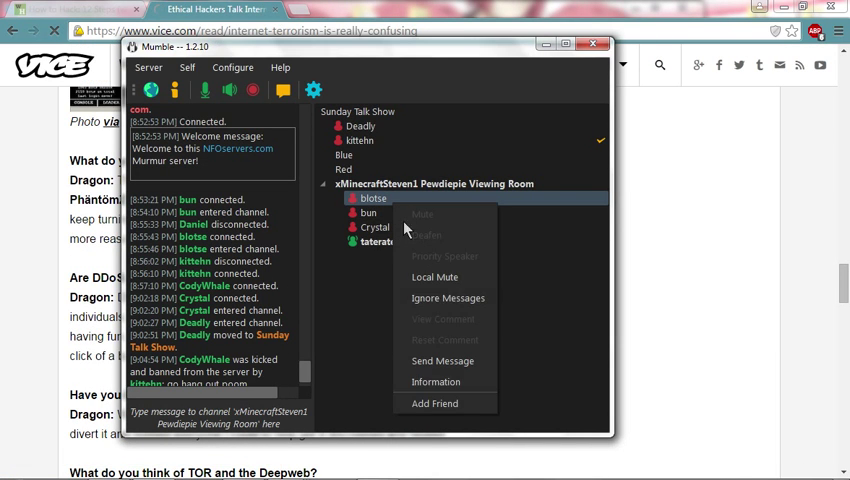
pyautogui.click(436, 386)
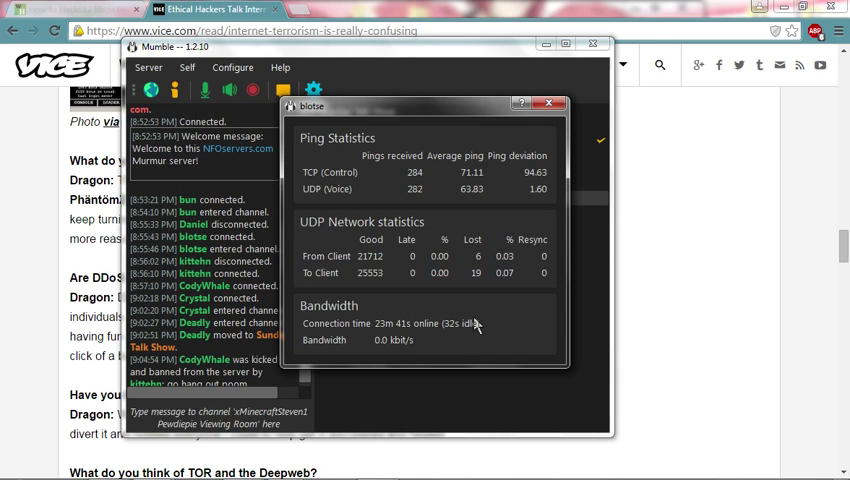
pyautogui.click(550, 106)
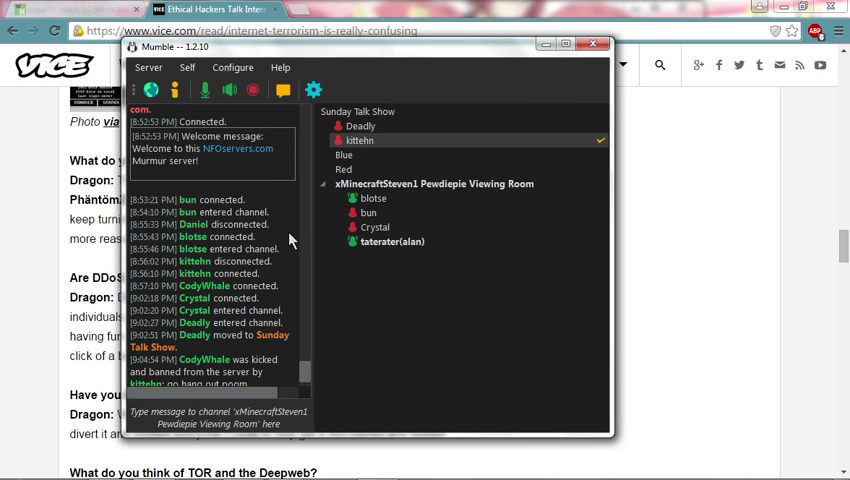
pyautogui.click(38, 158)
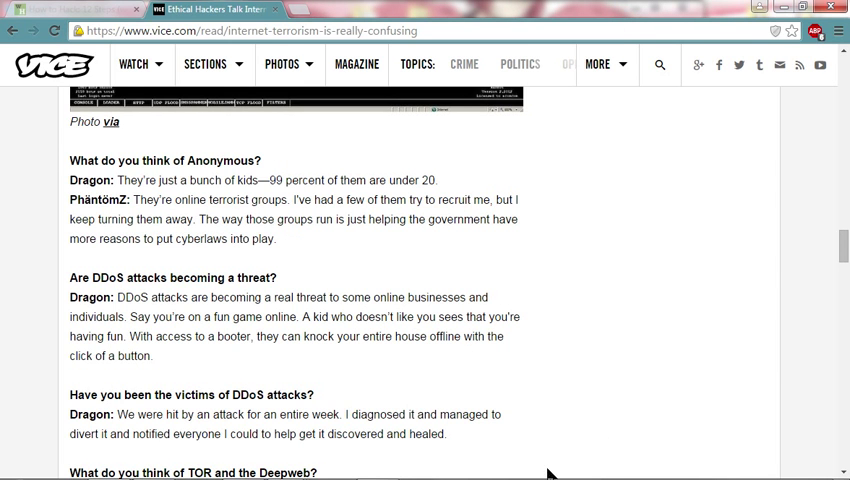
# Step: Create a blank text document from the desktop and write the taunting hacking message
pyautogui.press('super+d')
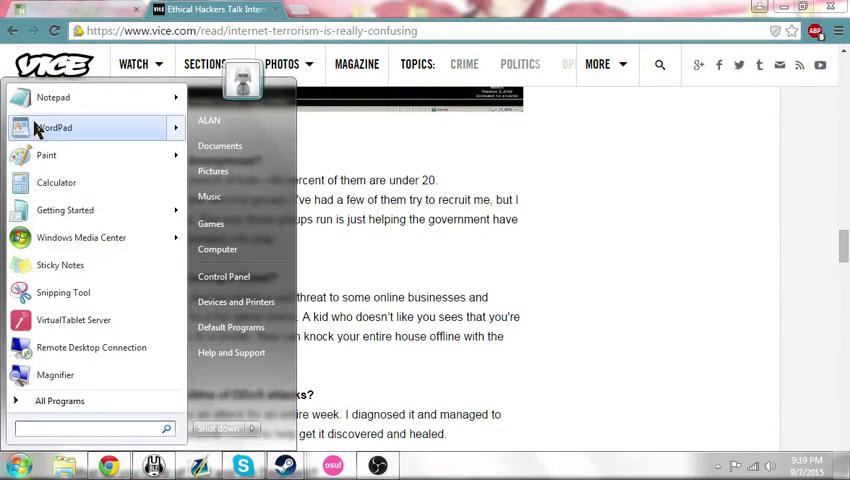
pyautogui.click(40, 127)
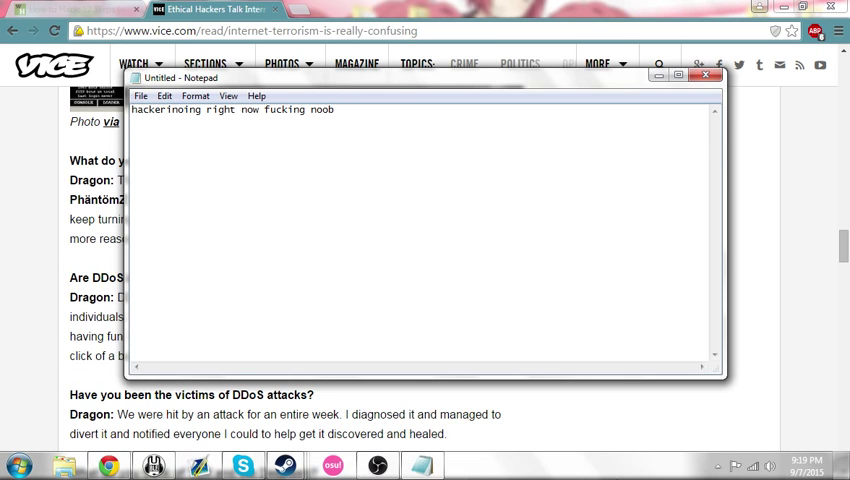
pyautogui.click(752, 462)
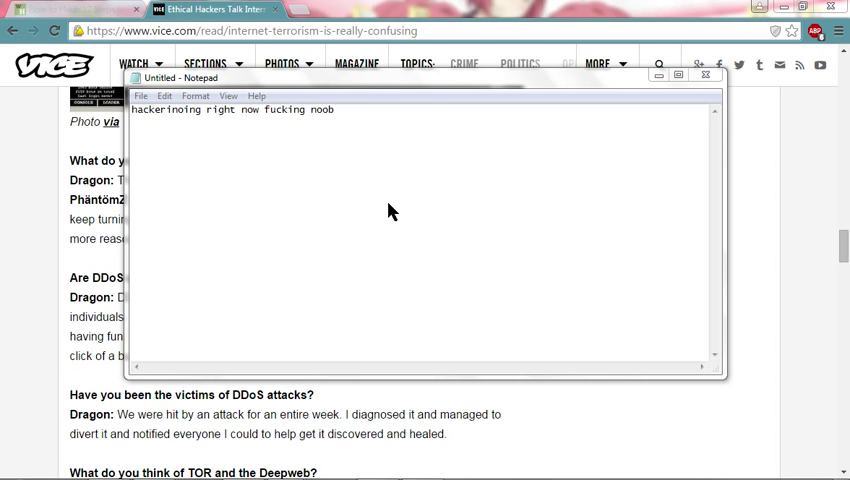
pyautogui.click(590, 101)
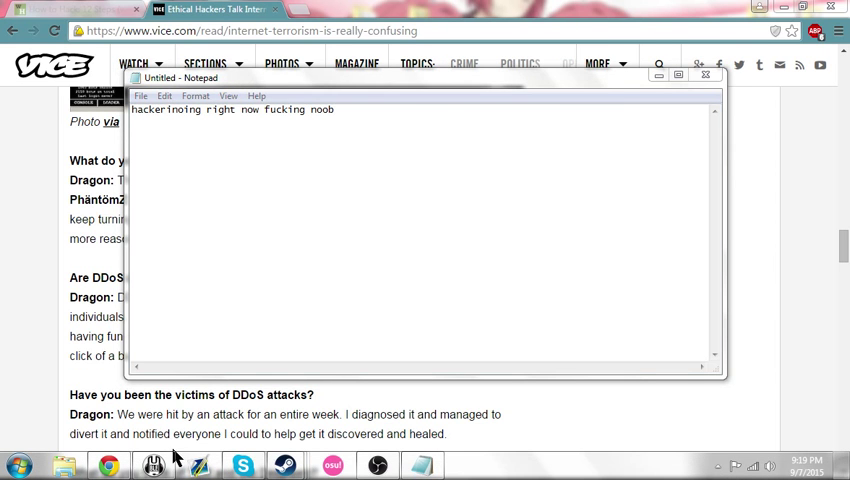
pyautogui.click(153, 465)
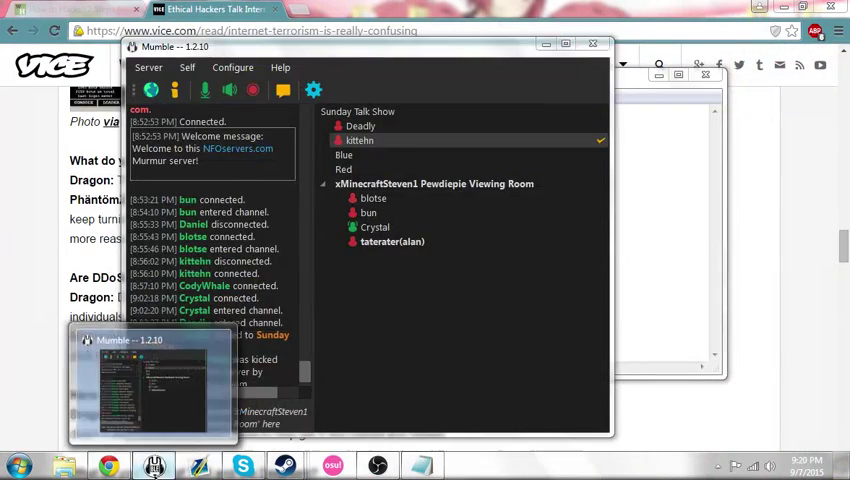
pyautogui.click(153, 465)
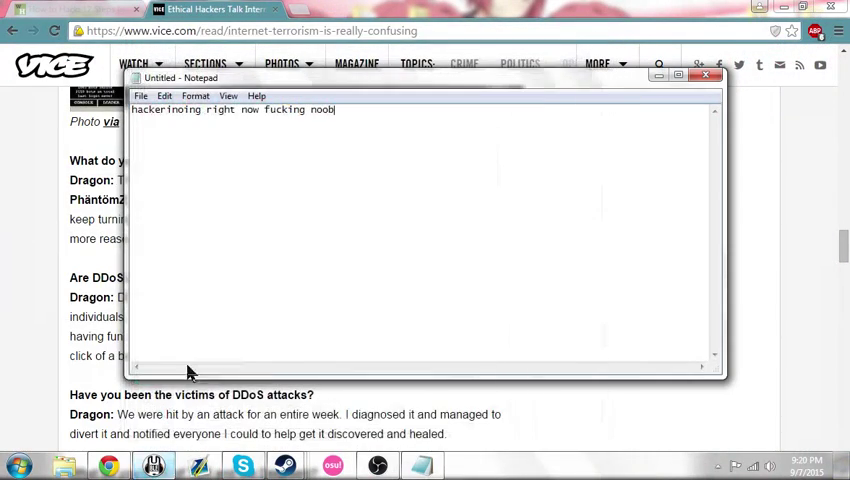
# Step: Close the note with Don't Save, close the Vice tab, and bring Mumble forward
pyautogui.click(700, 80)
pyautogui.click(508, 250)
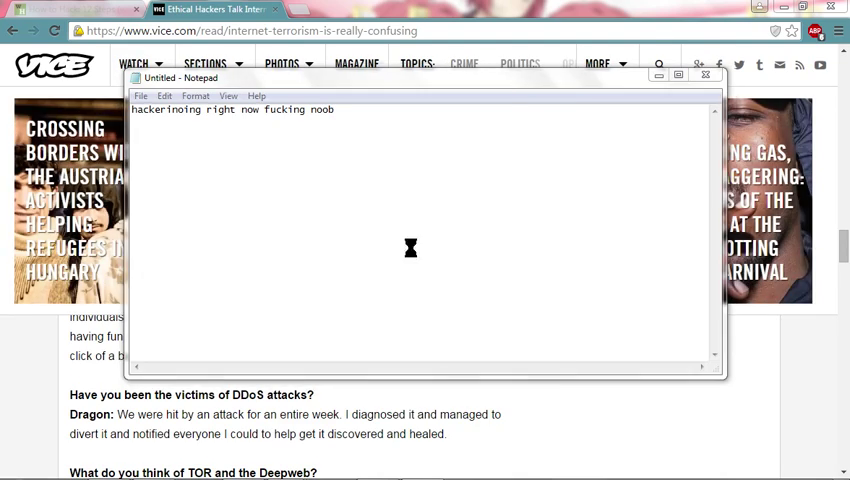
pyautogui.hotkey('ctrl', 's')
pyautogui.click(556, 110)
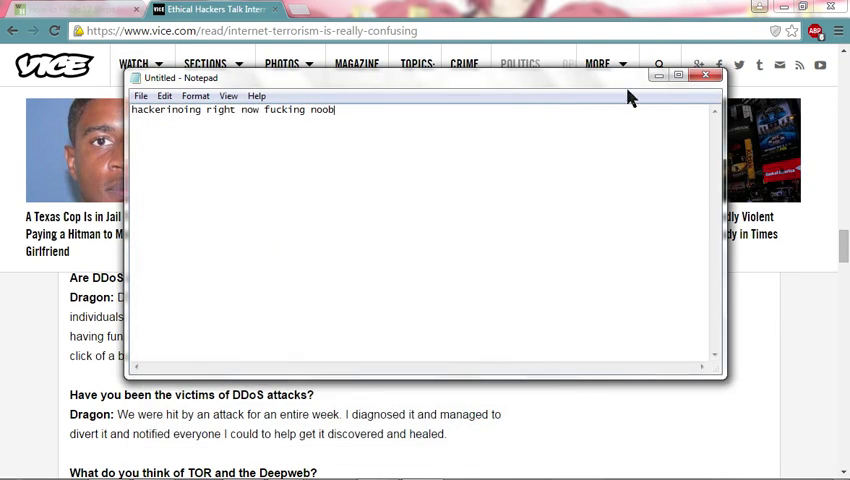
pyautogui.click(706, 78)
pyautogui.click(452, 250)
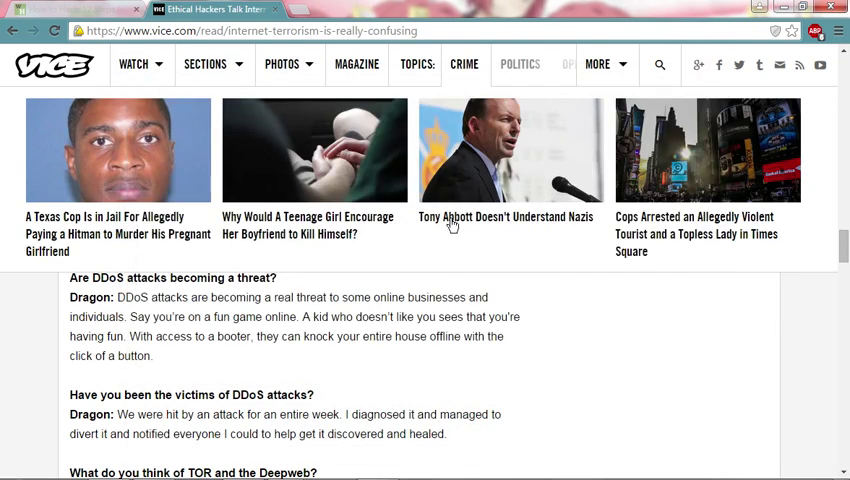
pyautogui.click(278, 10)
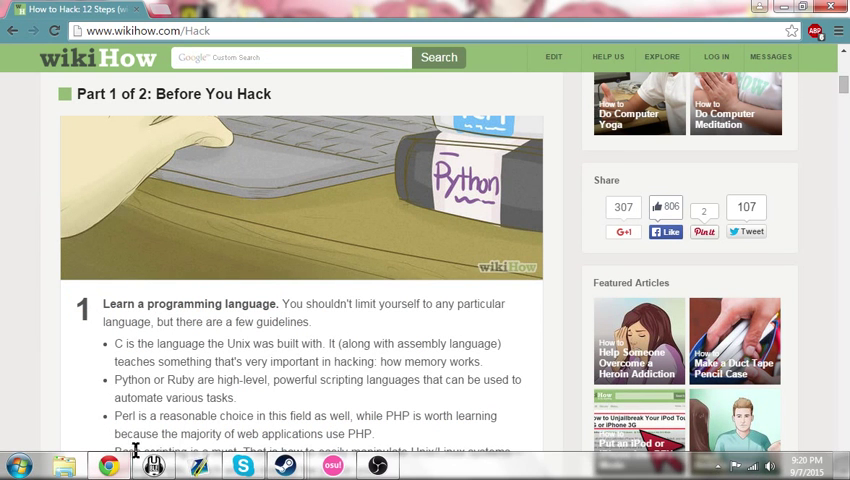
pyautogui.click(153, 466)
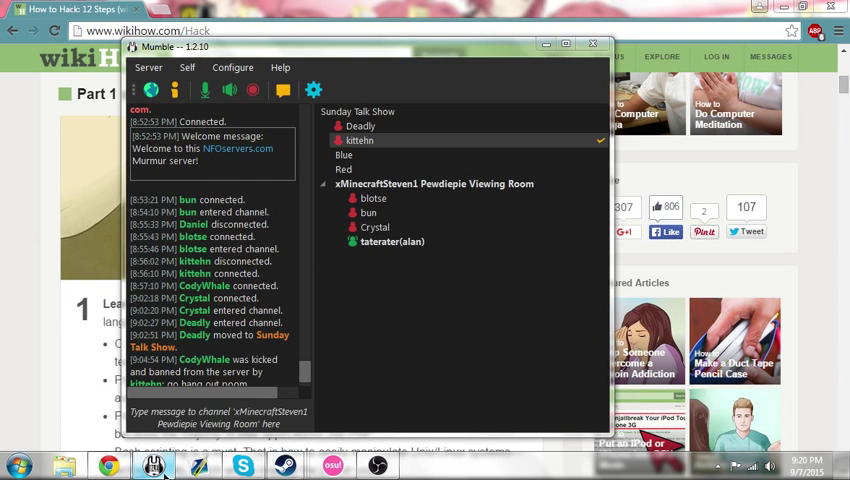